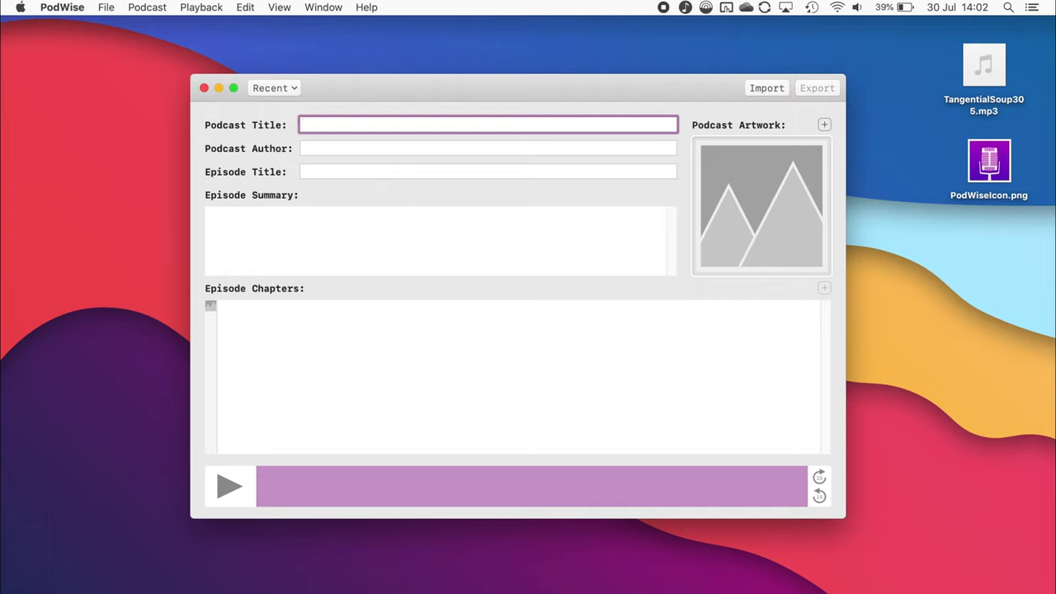
- Load TangentialSoup305.mp3 from the desktop into PodWise as the episode audio
{"action": "left_click_drag", "start_coordinate": [981, 66], "coordinate": [681, 205]}
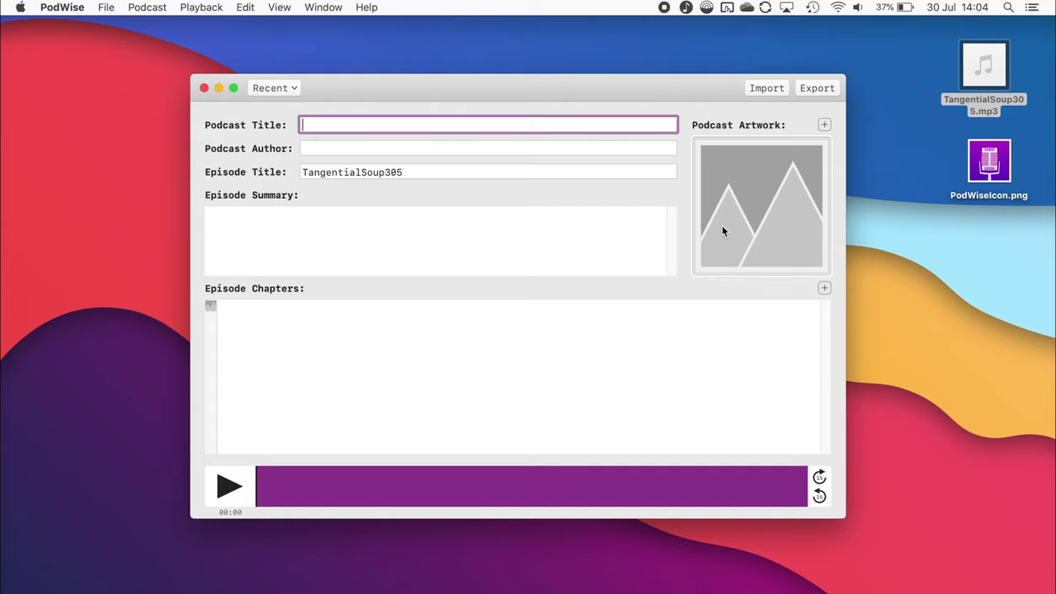
- Set the podcast artwork to the PodWiseIcon.png microphone image
{"action": "left_click", "coordinate": [981, 171]}
{"action": "left_click_drag", "start_coordinate": [981, 171], "coordinate": [769, 204]}
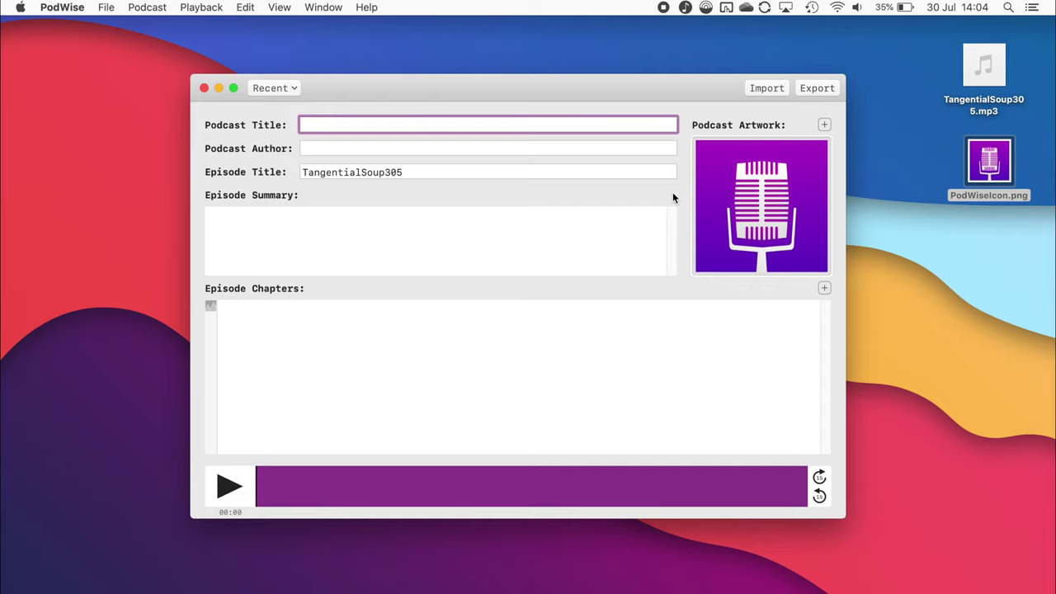
- Recall the saved Tangential Soup podcast from the Recent list to fill title, author and artwork
{"action": "left_click", "coordinate": [293, 87]}
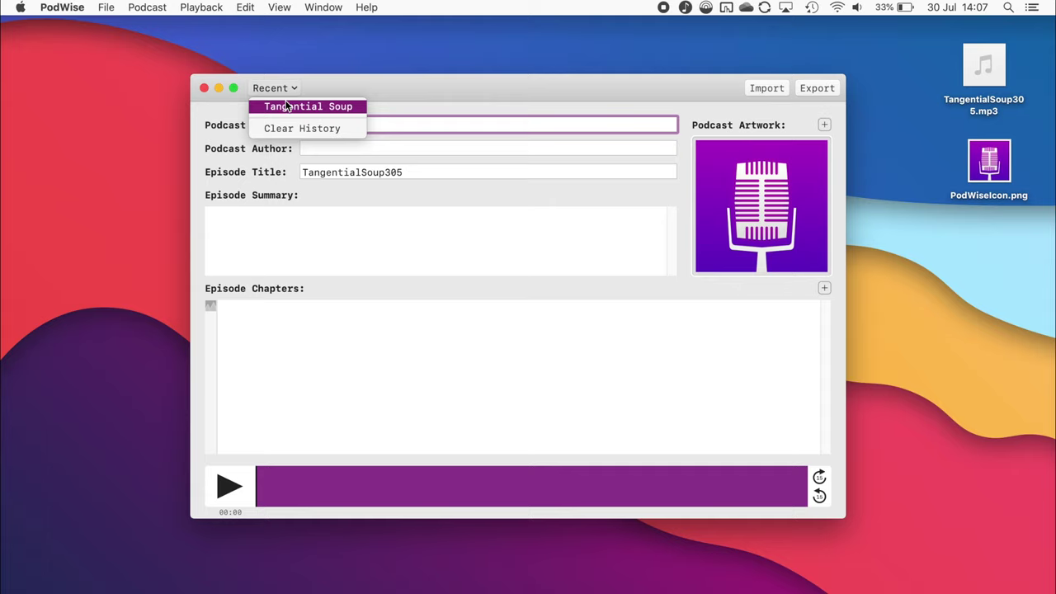
{"action": "left_click", "coordinate": [286, 105]}
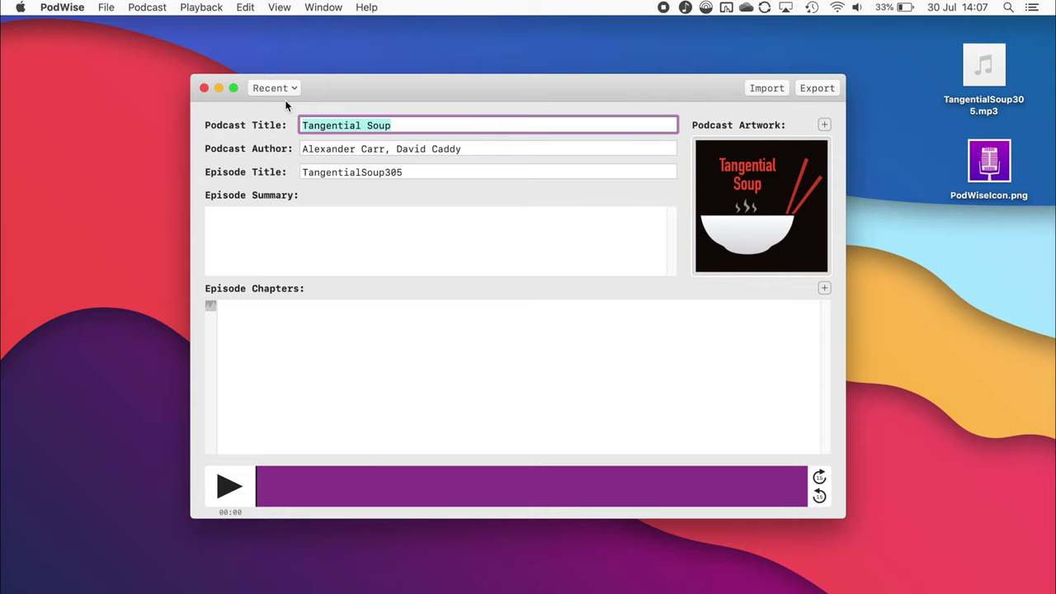
- Title the episode '305: End of the Line?' and paste the prepared episode summary
{"action": "key", "text": "Tab"}
{"action": "key", "text": "Tab"}
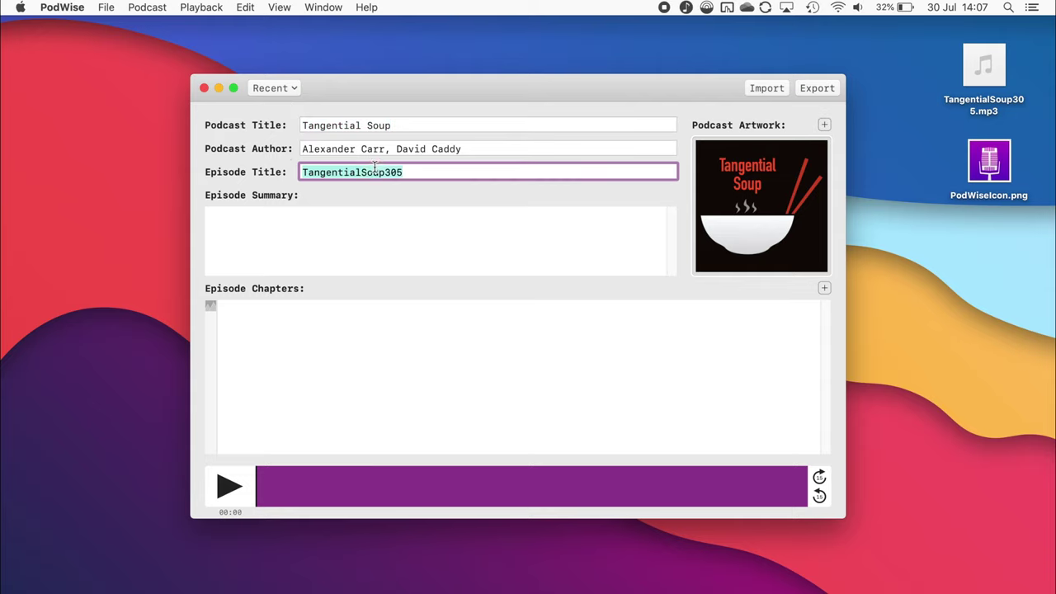
{"action": "type", "text": "305: End of the Line?"}
{"action": "left_click", "coordinate": [418, 252]}
{"action": "type", "text": "This week Alex and David talk about investing in Zoom, Nvidia's new game Streaming service and the Overland."}
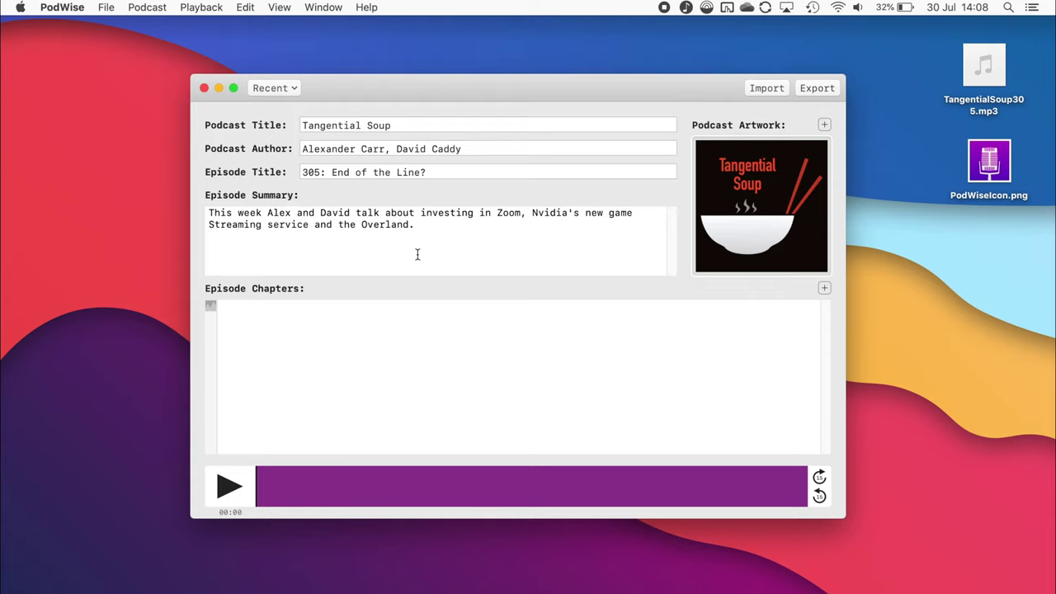
{"action": "left_click", "coordinate": [413, 318]}
- Paste the six timestamped chapters, Intro through Outro, into the chapter list
{"action": "type", "text": "00:00 Intro 00:31 Zoom Investing 06:10 Game Streaming 11:35 New Tech 19:22 The Overland 32:17 Outro"}
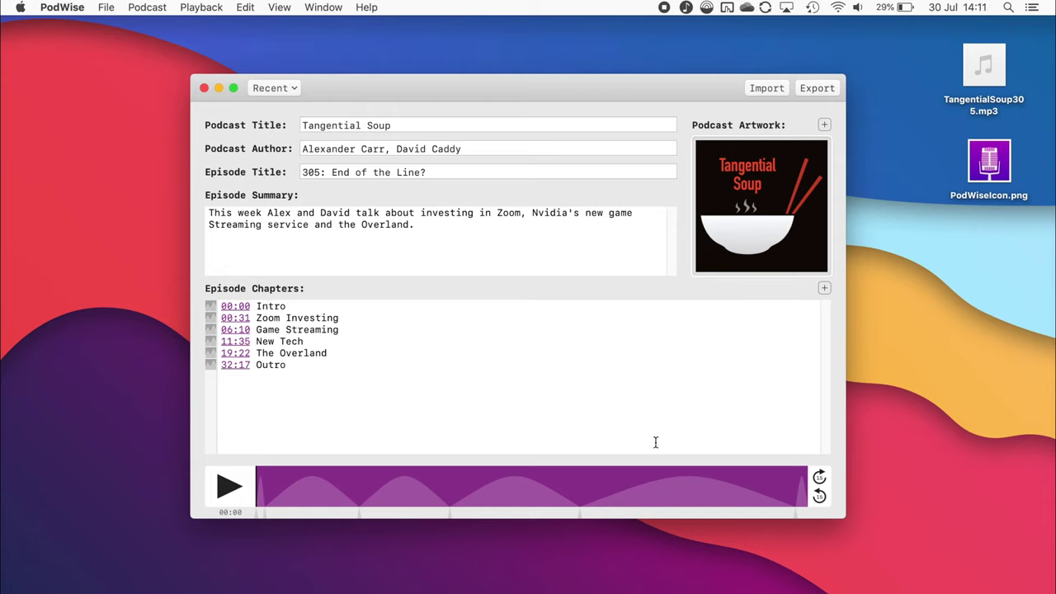
- Preview the 11:35, 06:10 and 19:22 chapters, then set the playback position to 26:12
{"action": "left_click", "coordinate": [448, 515]}
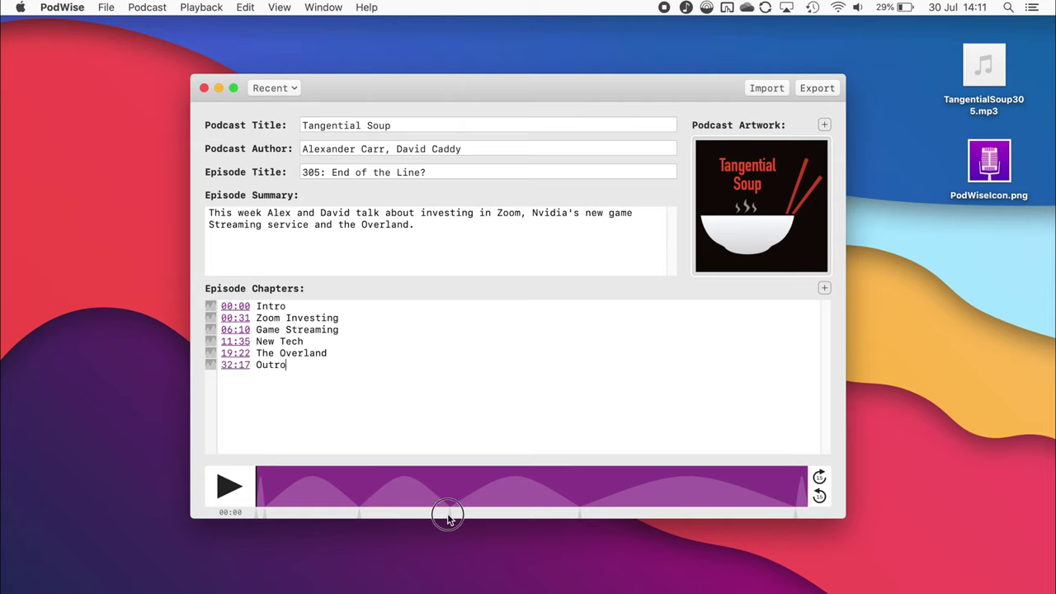
{"action": "left_click", "coordinate": [359, 514]}
{"action": "left_click", "coordinate": [579, 512]}
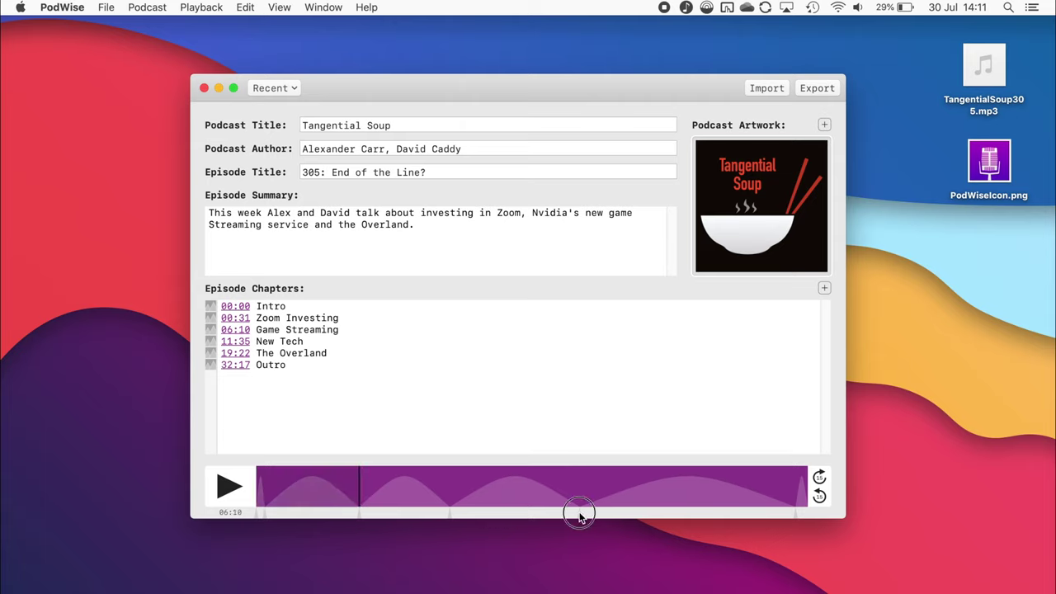
{"action": "left_click", "coordinate": [244, 489]}
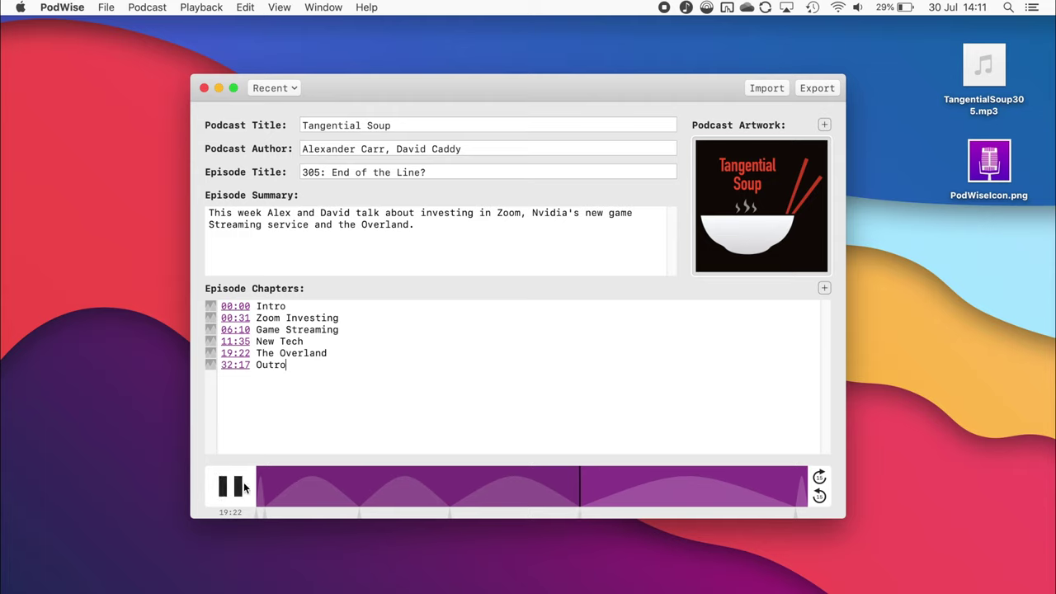
{"action": "left_click", "coordinate": [245, 489]}
{"action": "left_click", "coordinate": [694, 489]}
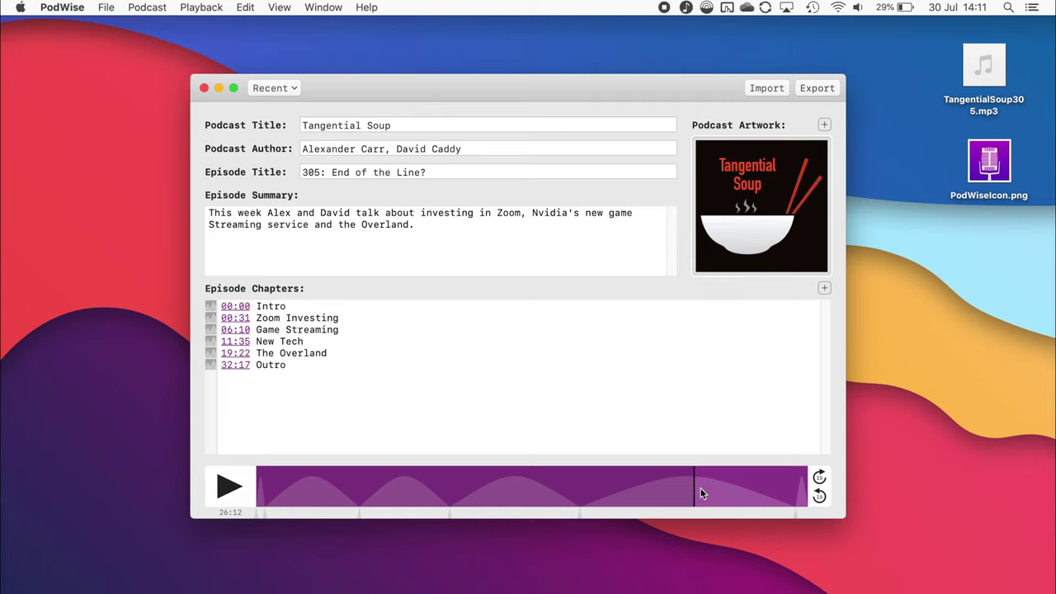
{"action": "key", "text": "super+n"}
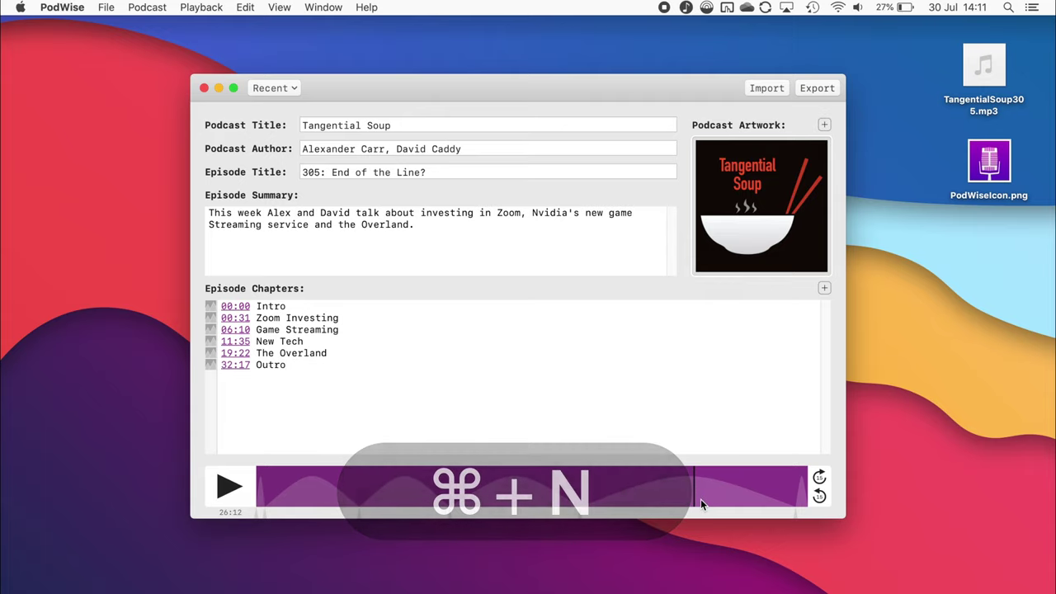
{"action": "left_click", "coordinate": [824, 288]}
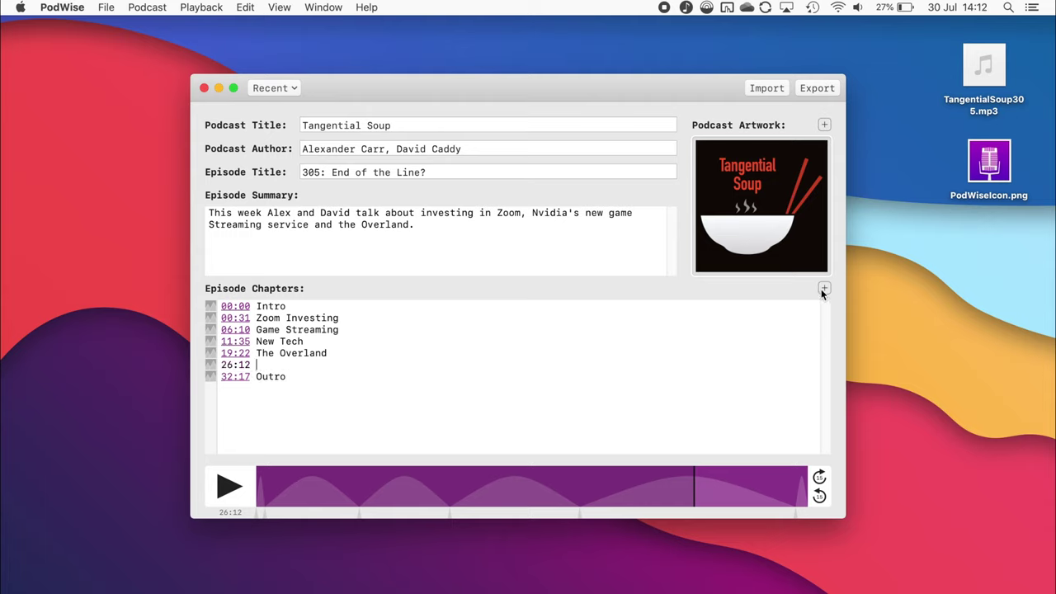
{"action": "type", "text": "New Ch"}
{"action": "key", "text": "BackSpace"}
{"action": "type", "text": "hapt"}
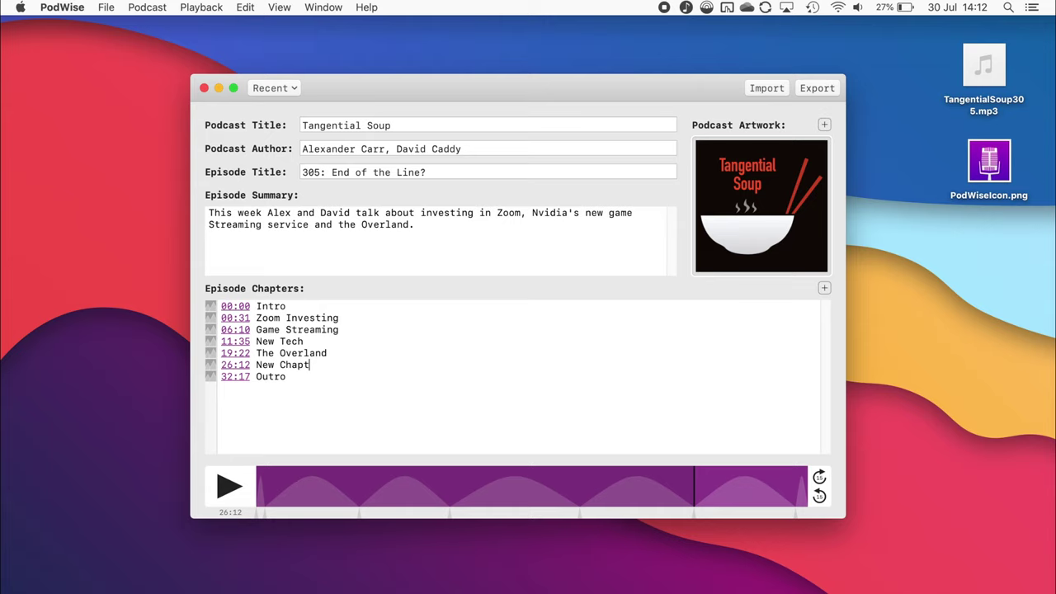
{"action": "type", "text": "er"}
{"action": "type", "text": "[https://www.example.com]"}
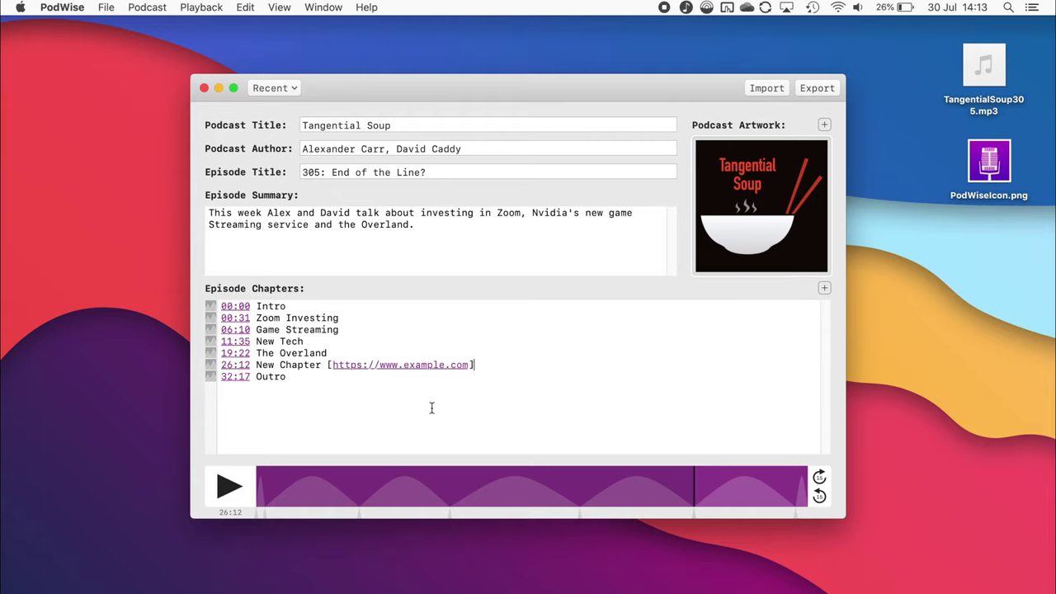
- Give the 06:10 Game Streaming chapter the PodWiseIcon.png microphone image as artwork
{"action": "left_click", "coordinate": [210, 353]}
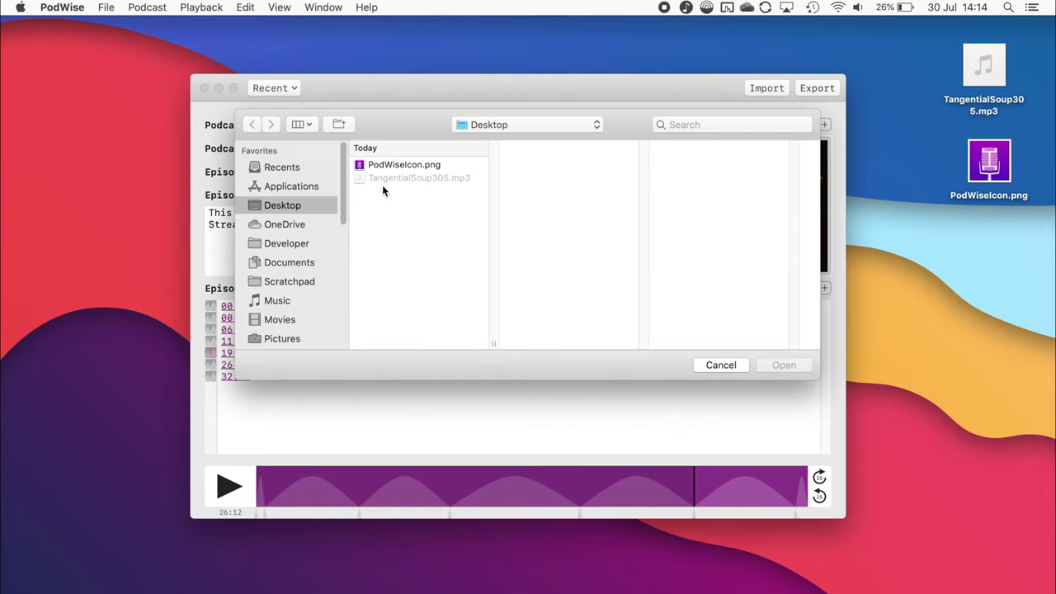
{"action": "left_click", "coordinate": [741, 366]}
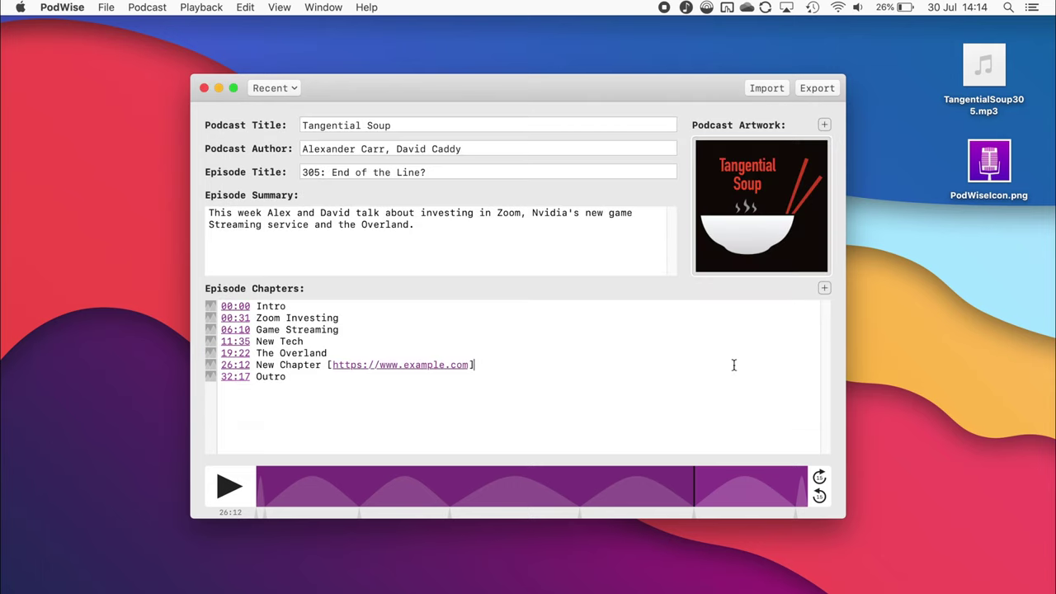
{"action": "left_click_drag", "start_coordinate": [987, 170], "coordinate": [212, 330]}
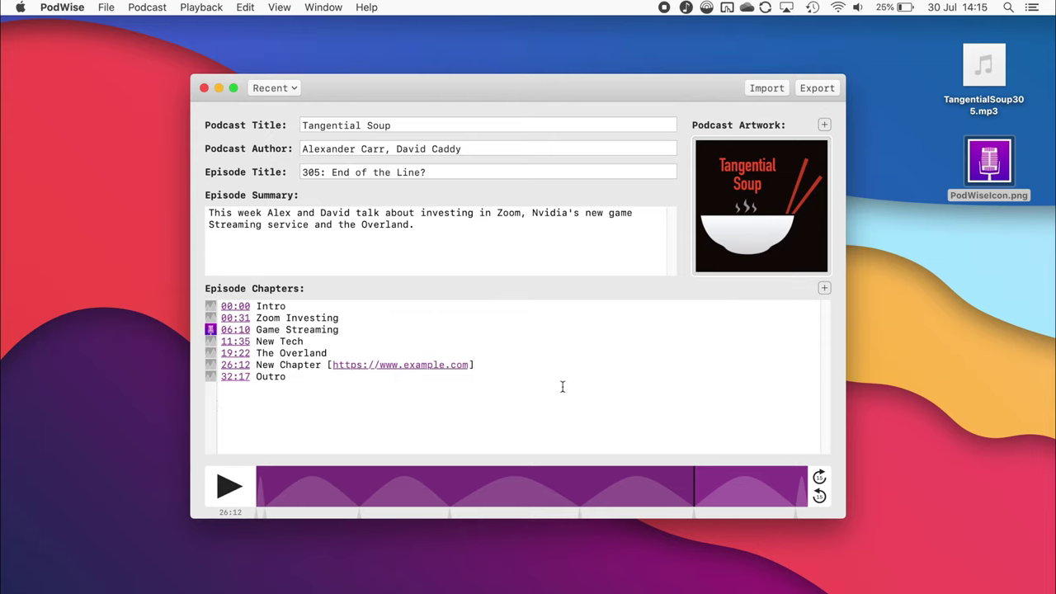
- Export the episode to the Desktop as '305 End of the Line.mp3'
{"action": "left_click", "coordinate": [817, 87]}
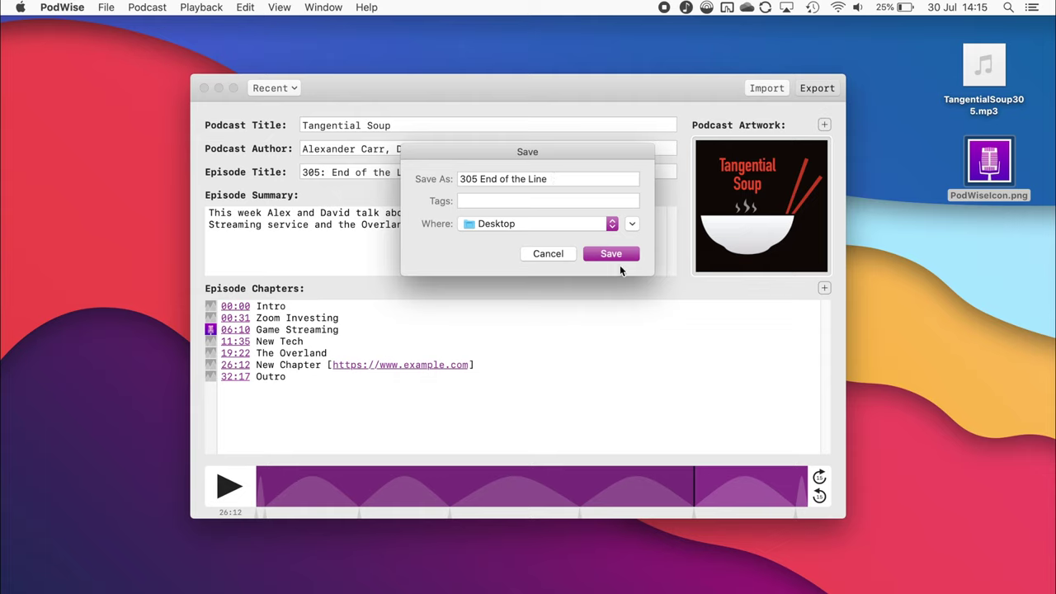
{"action": "left_click", "coordinate": [613, 255]}
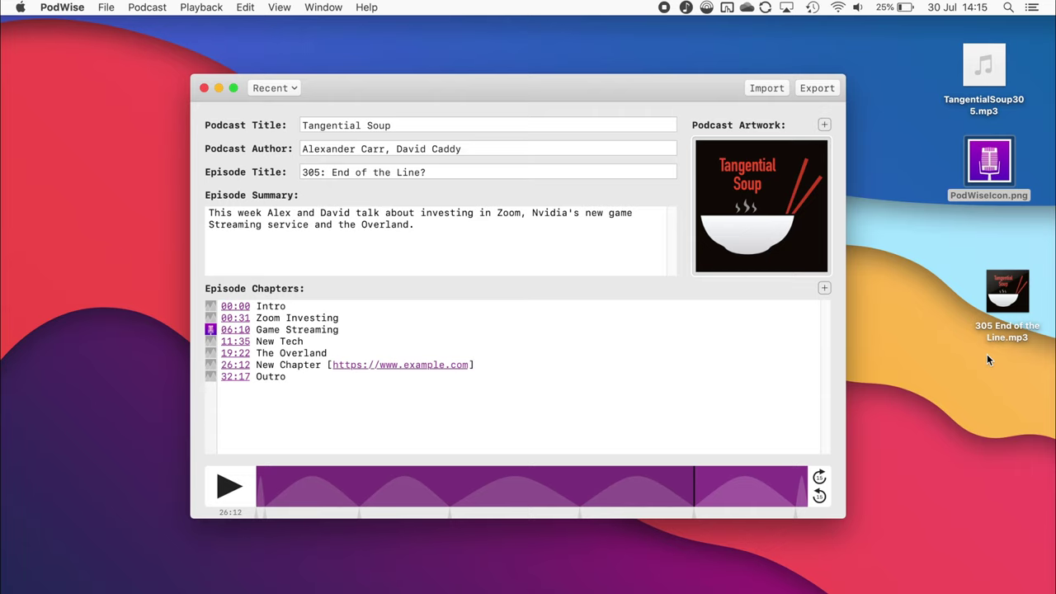
- Play the exported '305 End of the Line.mp3' in IINA and show its seven-chapter list
{"action": "key", "text": "ctrl+Right"}
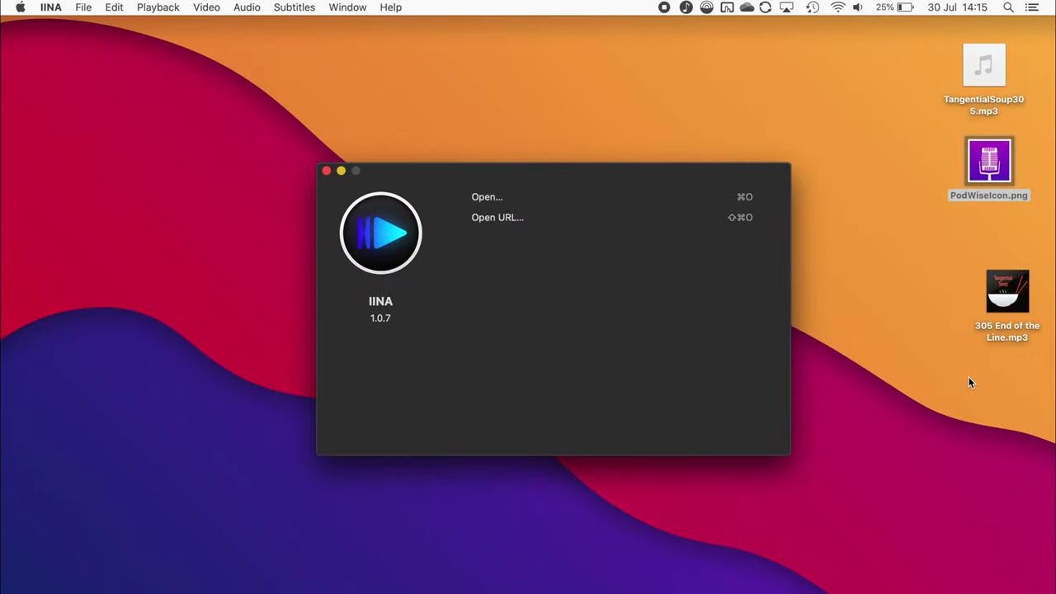
{"action": "left_click_drag", "start_coordinate": [1007, 293], "coordinate": [612, 380]}
{"action": "left_click", "coordinate": [542, 372]}
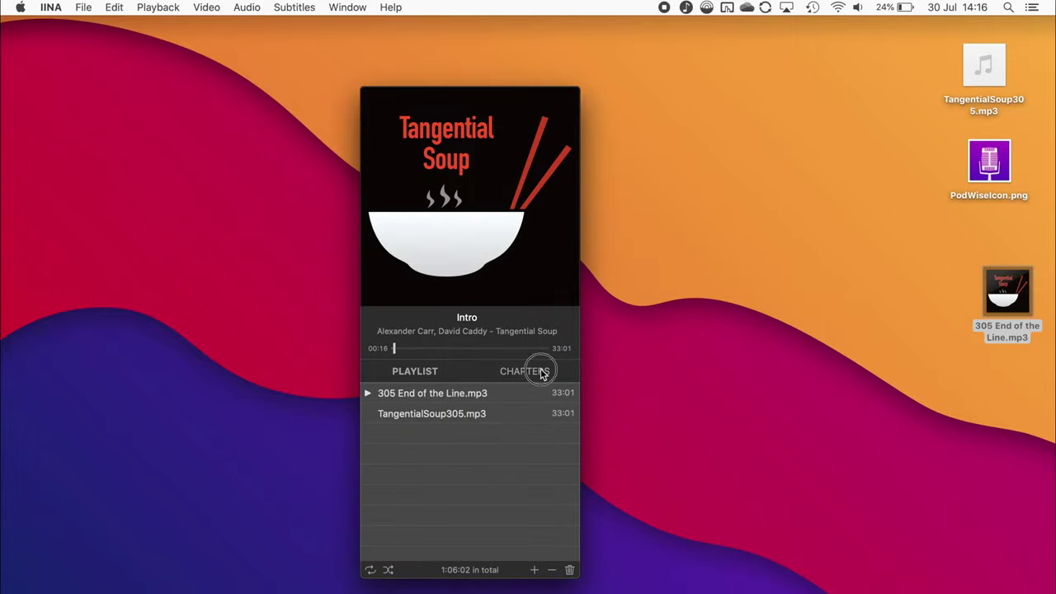